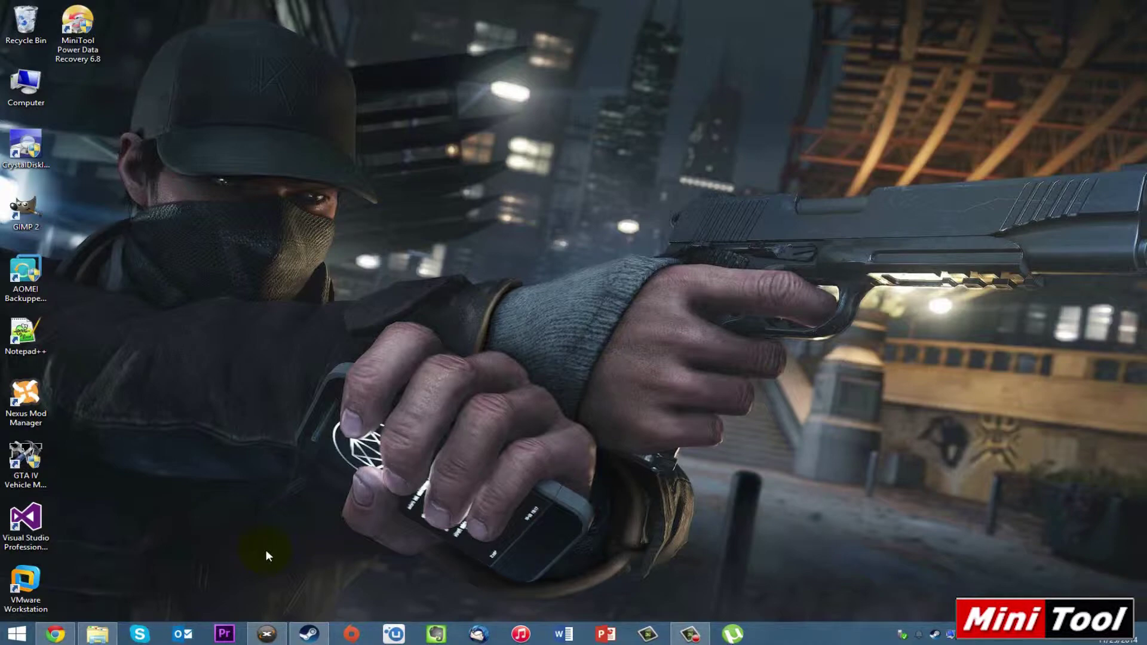
- Restore the Chrome window showing minitool.com over the desktop
{"action": "left_click", "coordinate": [55, 635]}
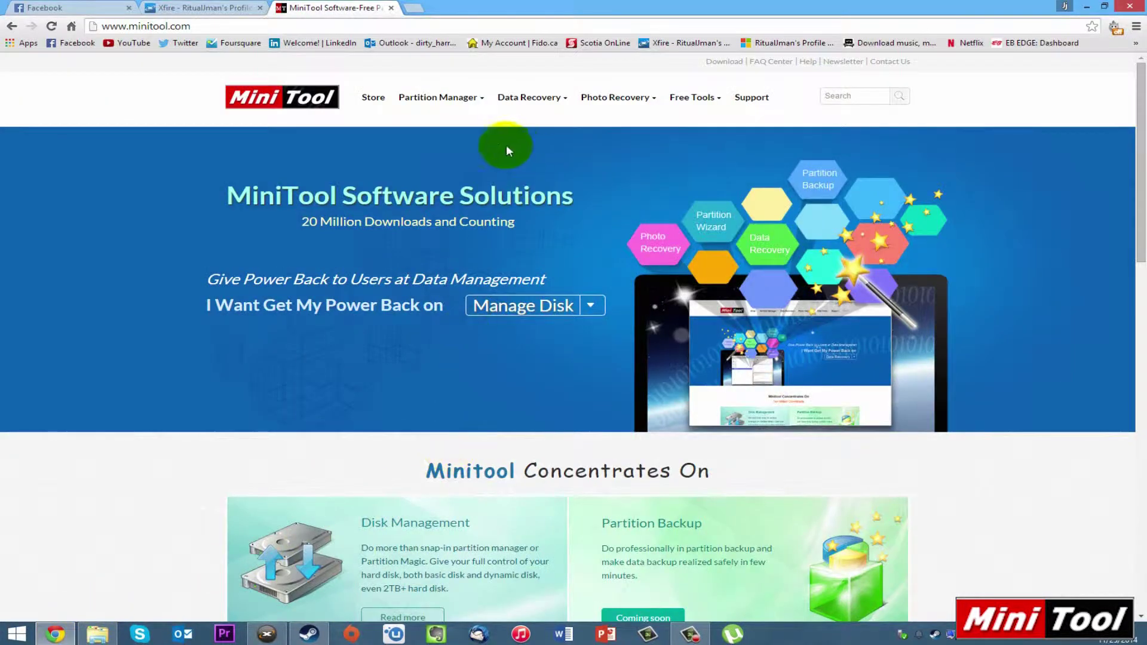
- View the Data Recovery for Windows editions page, then minimise the browser to the desktop
{"action": "mouse_move", "coordinate": [529, 97]}
{"action": "left_click", "coordinate": [450, 147]}
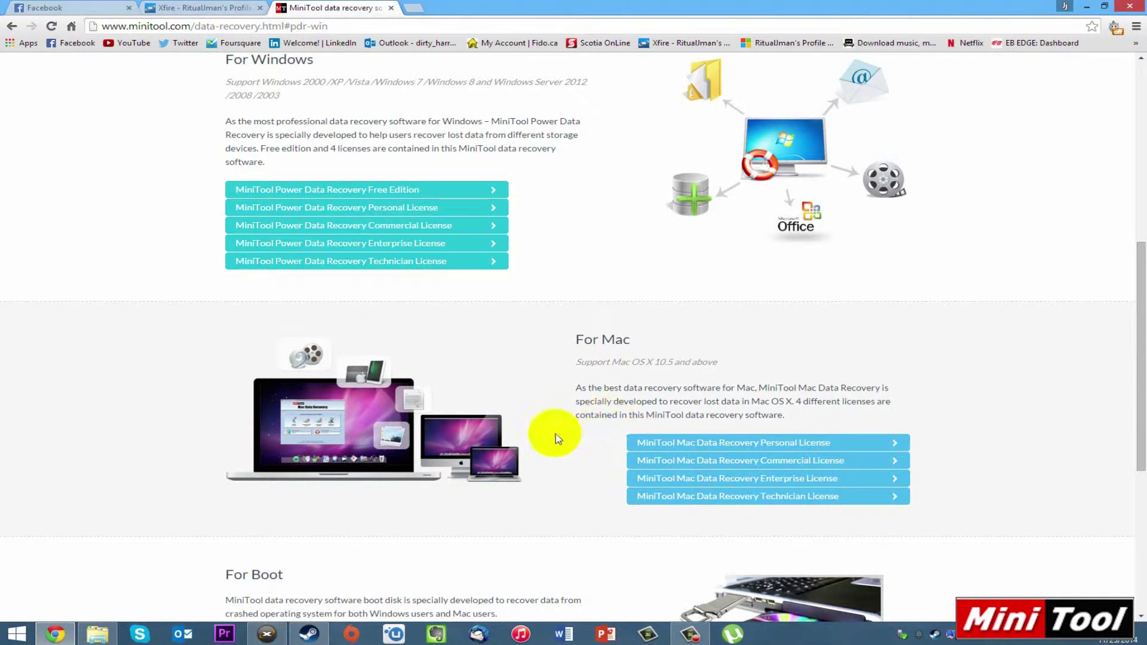
{"action": "left_click", "coordinate": [1082, 9]}
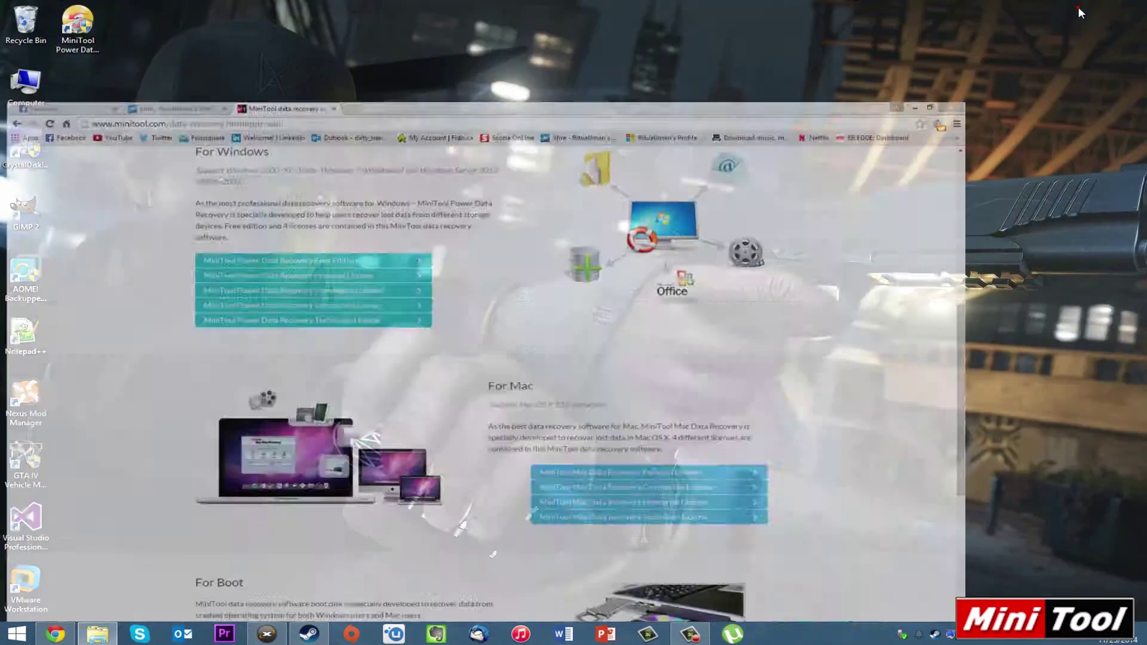
- Launch Power Data Recovery from its desktop icon, allow the UAC prompt and nudge the window higher
{"action": "left_click", "coordinate": [79, 27]}
{"action": "double_click", "coordinate": [77, 28]}
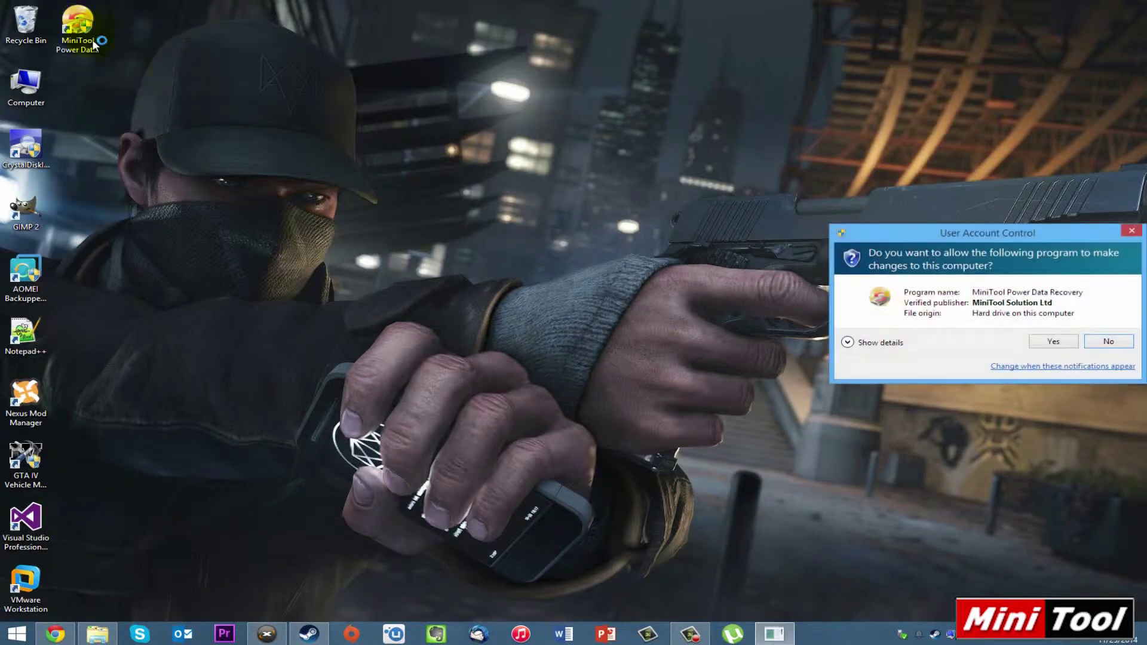
{"action": "left_click", "coordinate": [1047, 338]}
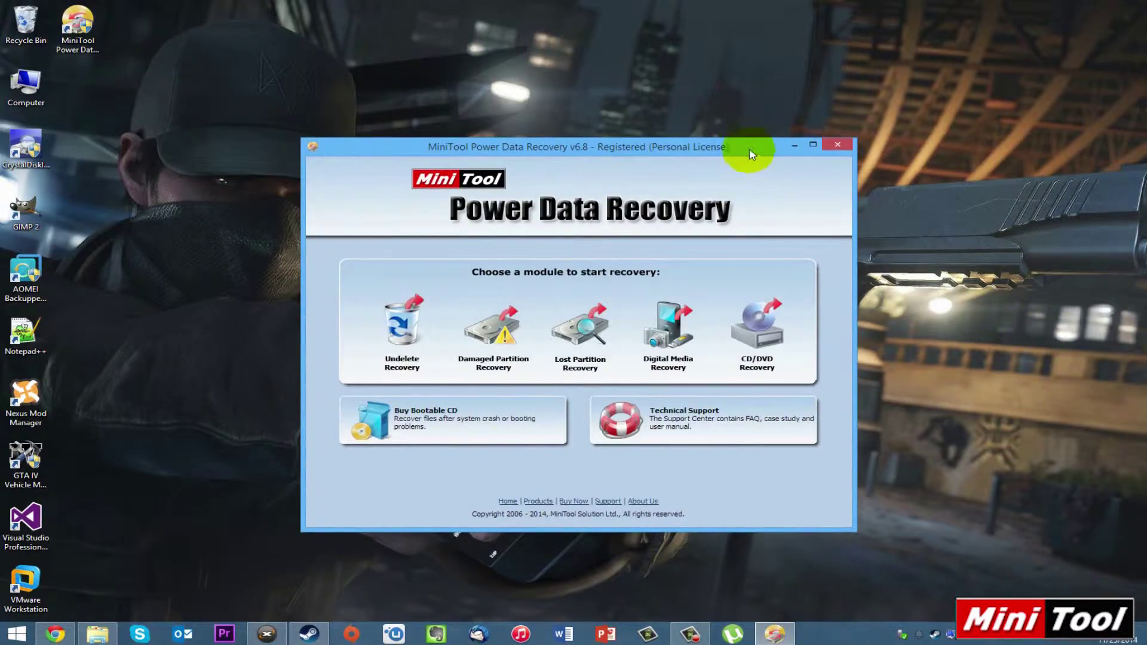
{"action": "left_click_drag", "start_coordinate": [744, 146], "coordinate": [736, 111]}
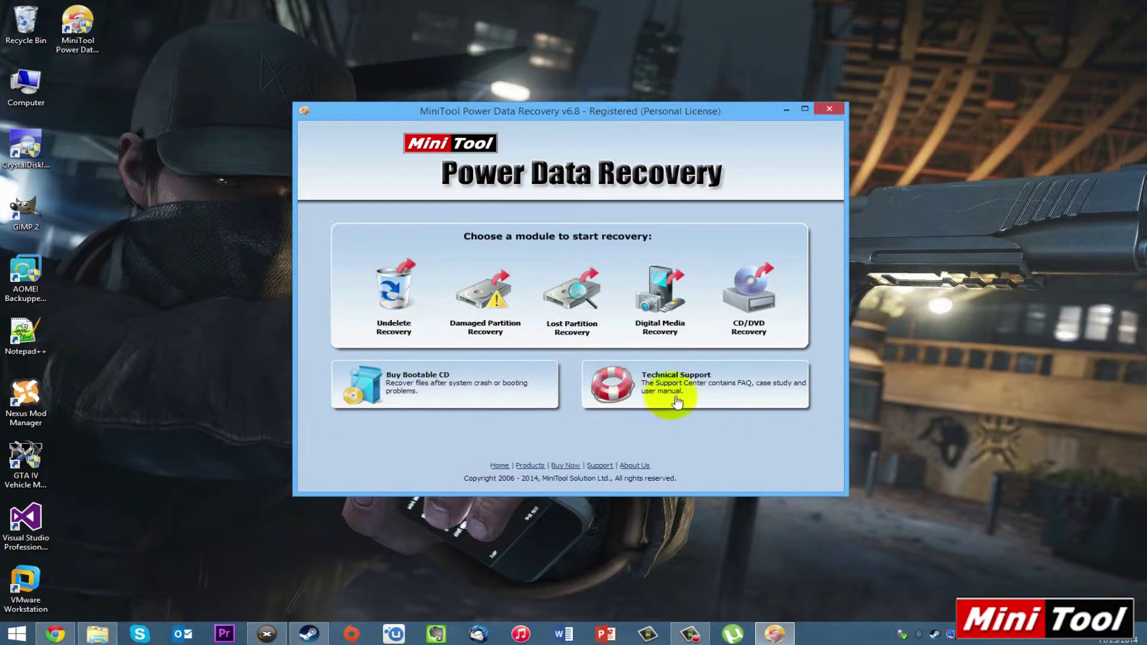
- Peek at Digital Media Recovery, return Home, then enter Undelete Recovery and select OS (C:)
{"action": "left_click", "coordinate": [670, 318]}
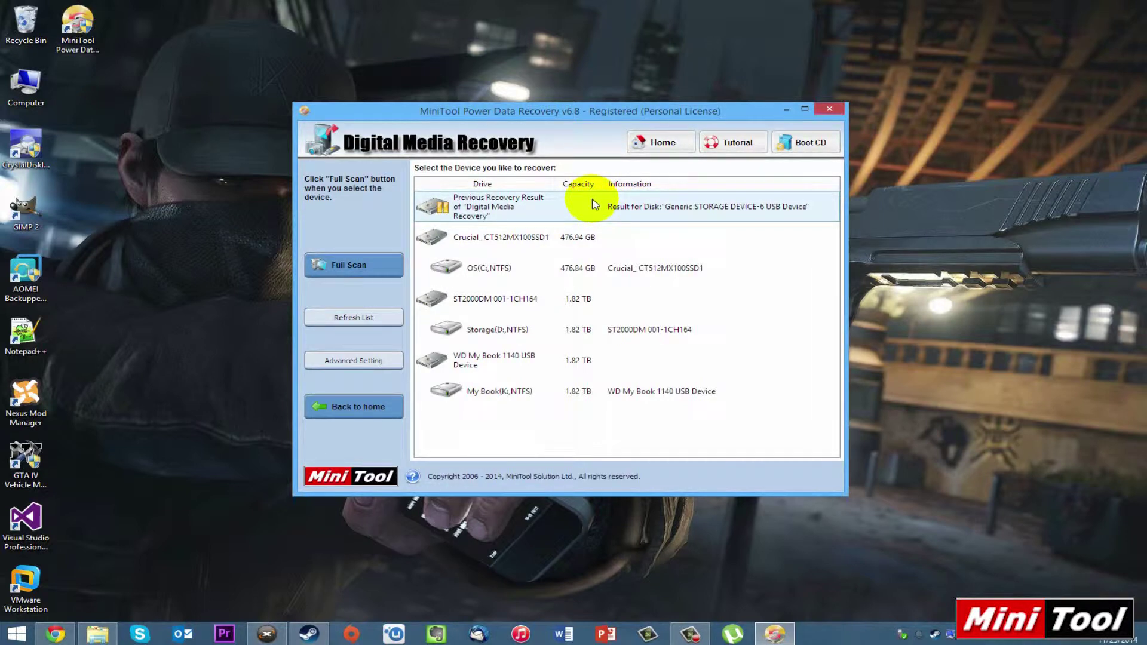
{"action": "left_click", "coordinate": [663, 142]}
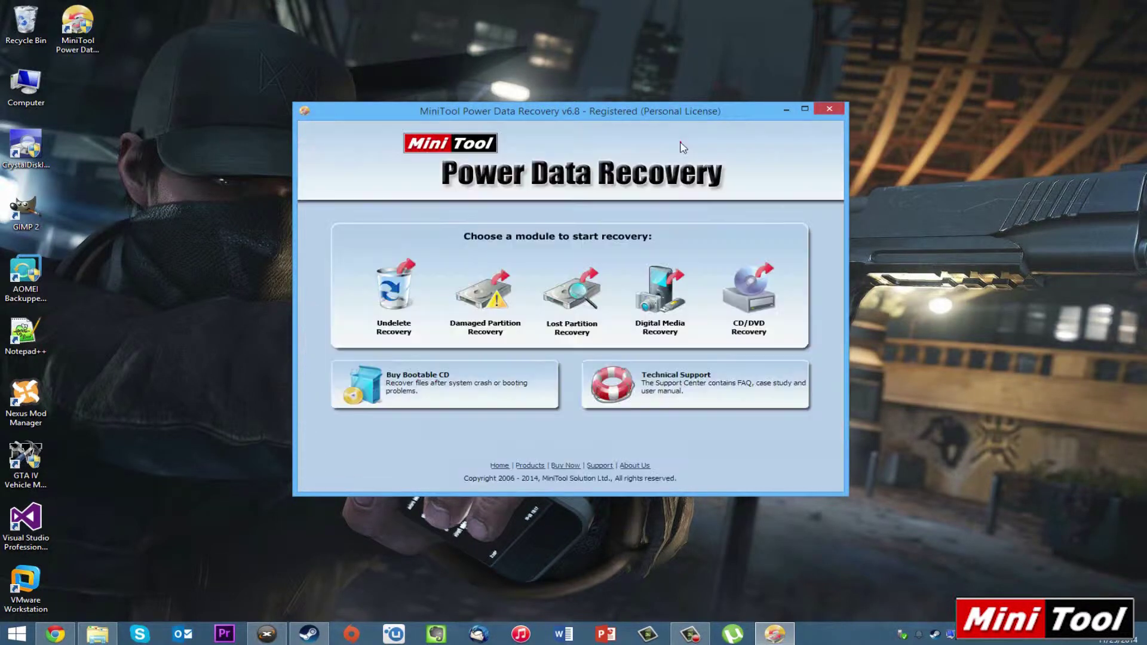
{"action": "left_click", "coordinate": [394, 301]}
{"action": "left_click", "coordinate": [474, 208]}
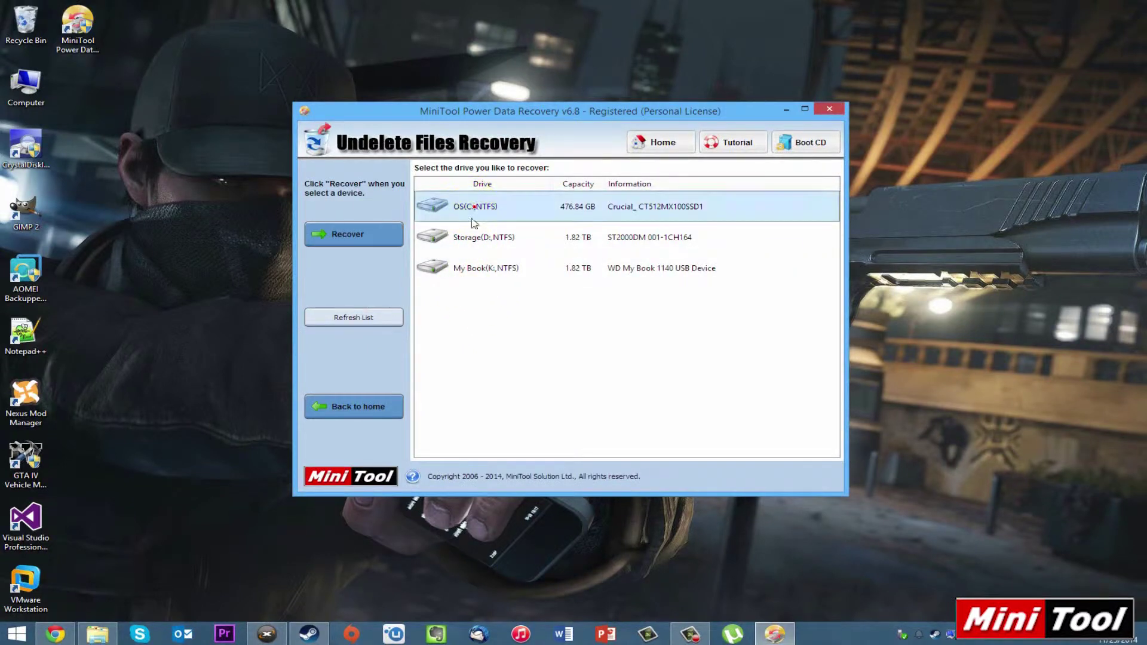
- Recover deleted files from C:, letting the Reading files progress run to completion
{"action": "left_click", "coordinate": [381, 236]}
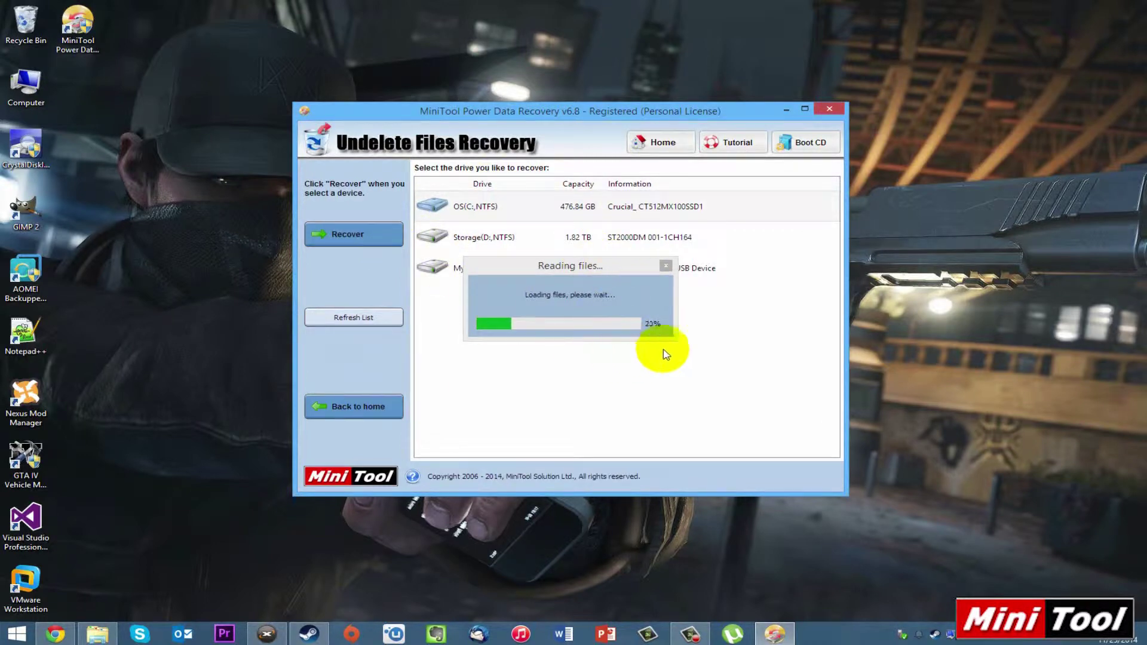
{"action": "left_click", "coordinate": [612, 265]}
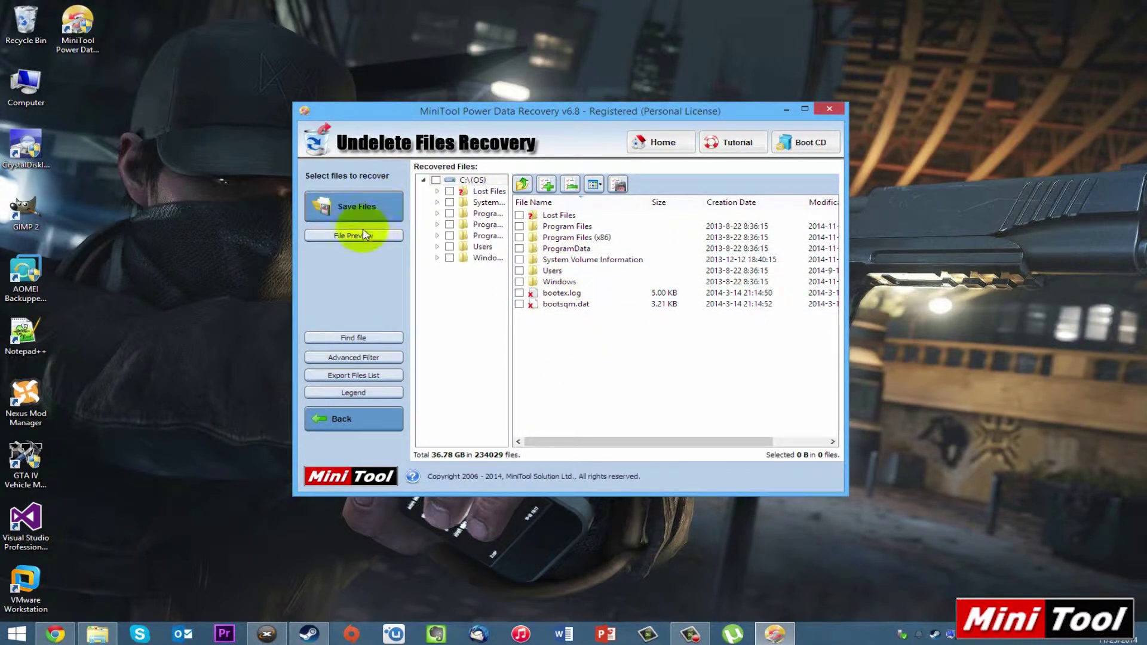
- Go back to the device list and load the saved Previous Recovery Result for the C: partition
{"action": "left_click", "coordinate": [358, 418]}
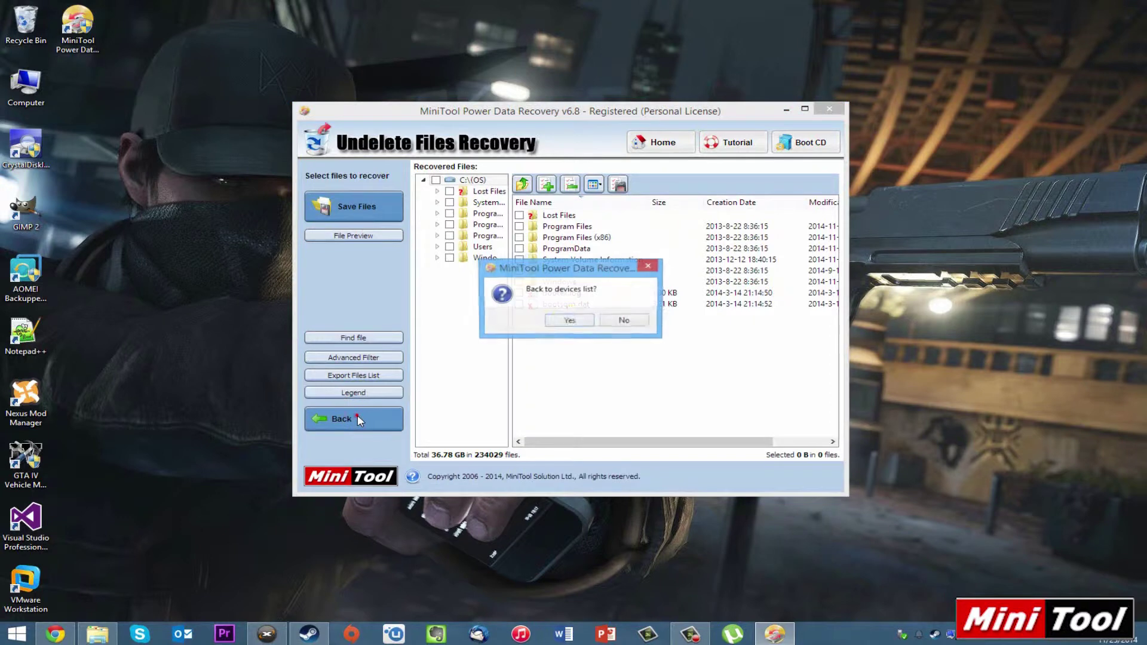
{"action": "left_click", "coordinate": [575, 323]}
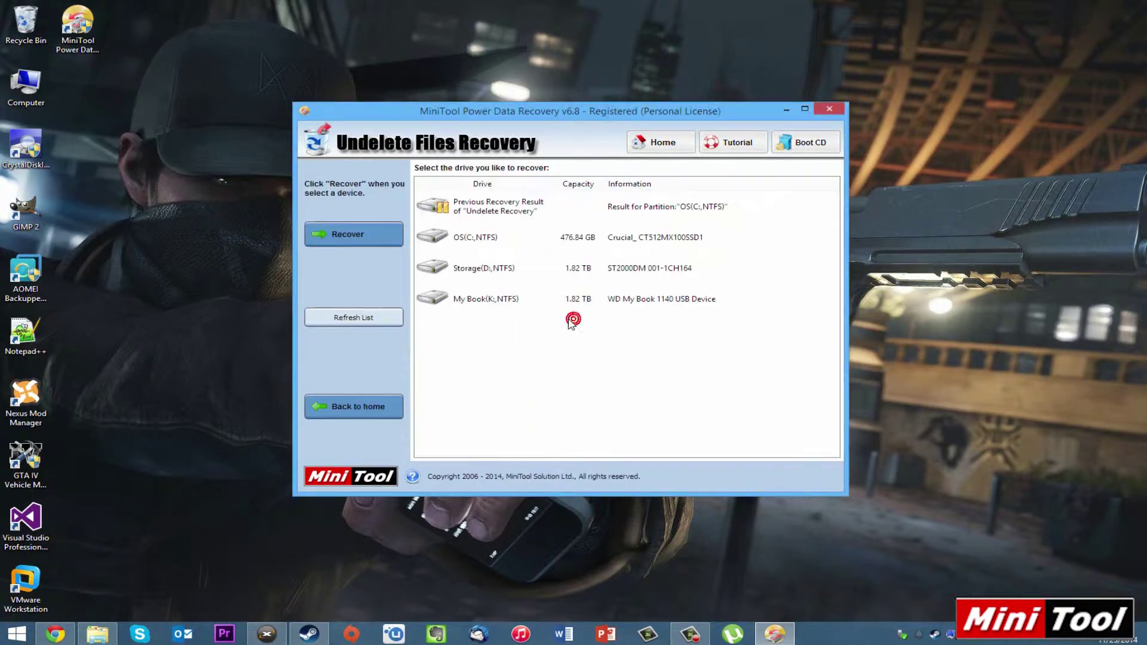
{"action": "left_click", "coordinate": [660, 204]}
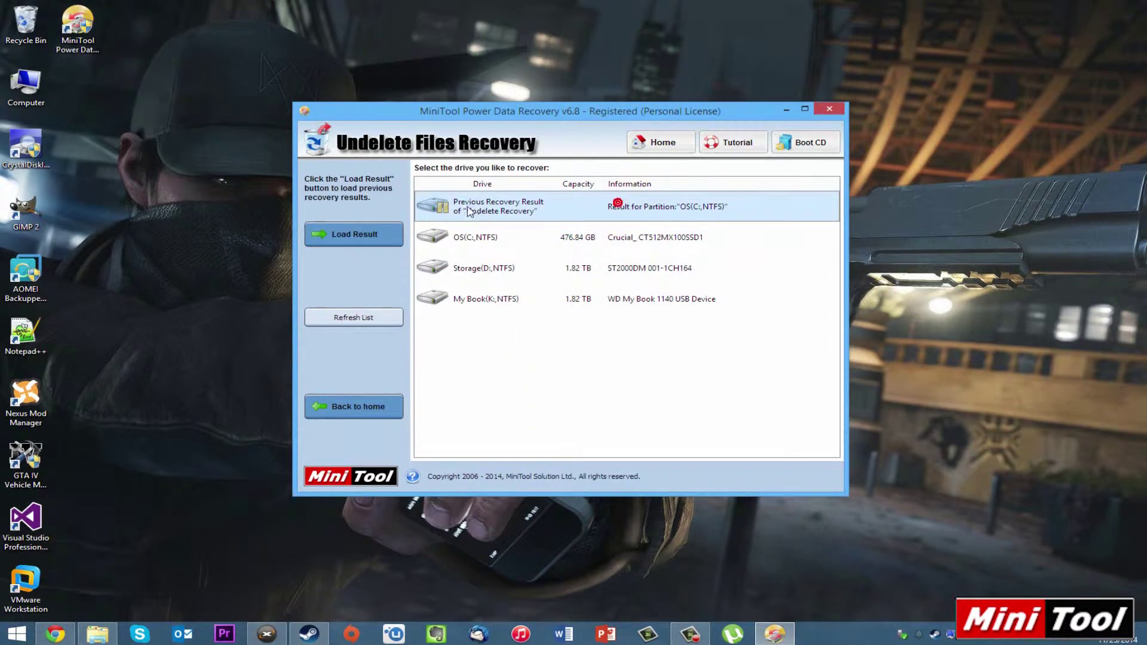
{"action": "left_click", "coordinate": [354, 234]}
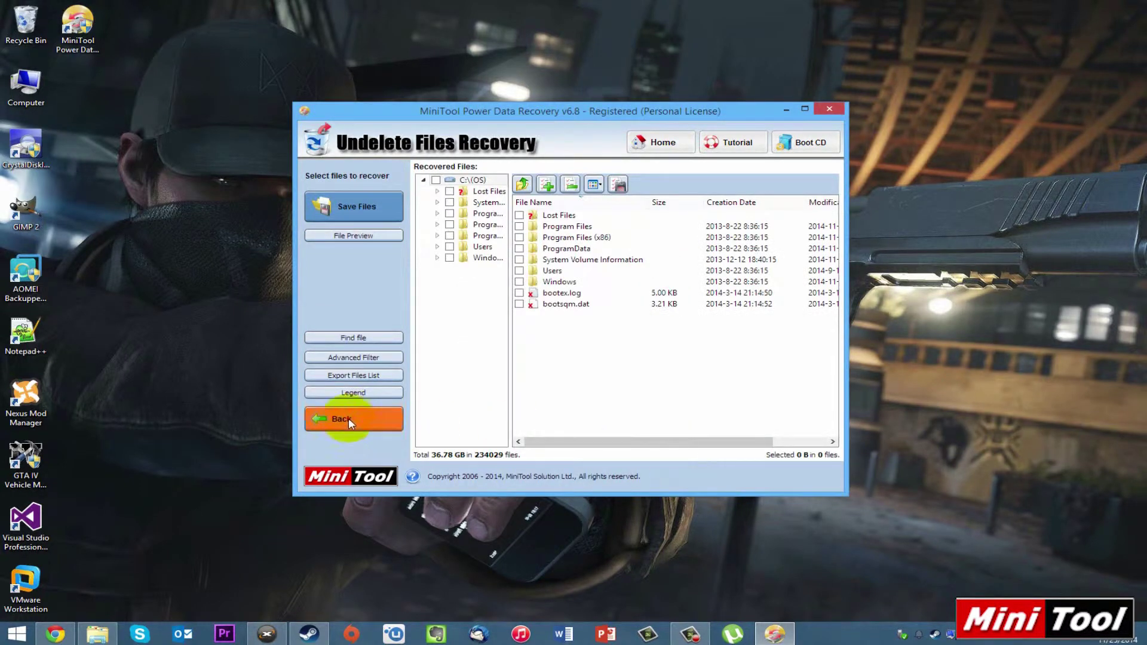
{"action": "left_click", "coordinate": [349, 418]}
- Confirm leaving the file tree and select the OS (C:, NTFS) row in the drive list
{"action": "left_click", "coordinate": [556, 303]}
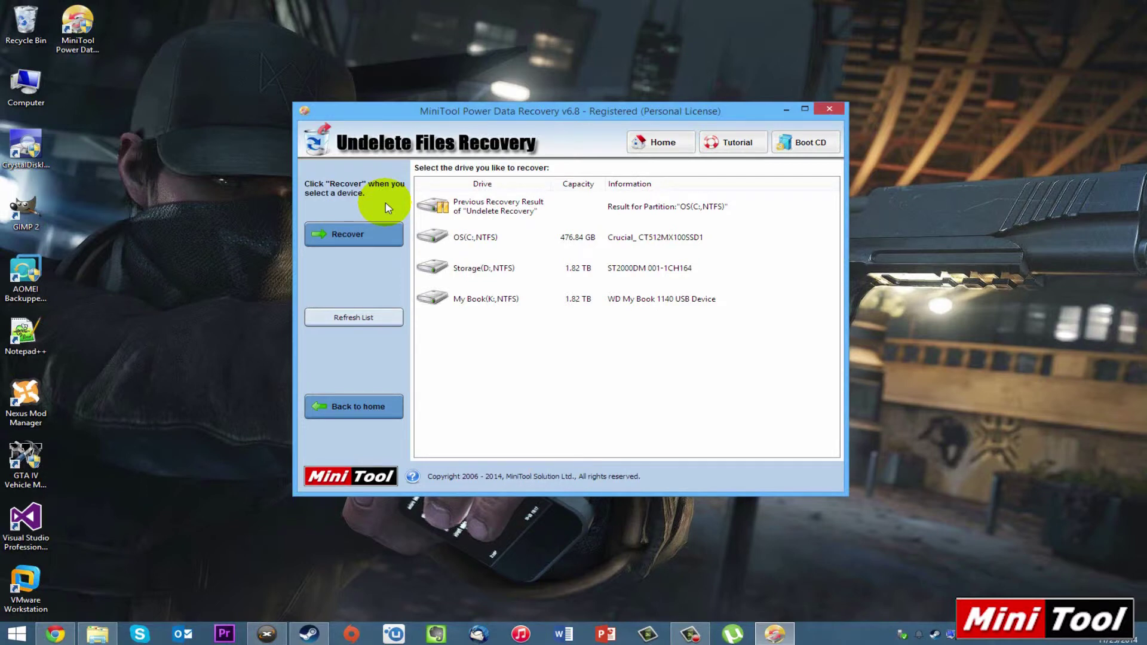
{"action": "left_click", "coordinate": [430, 239]}
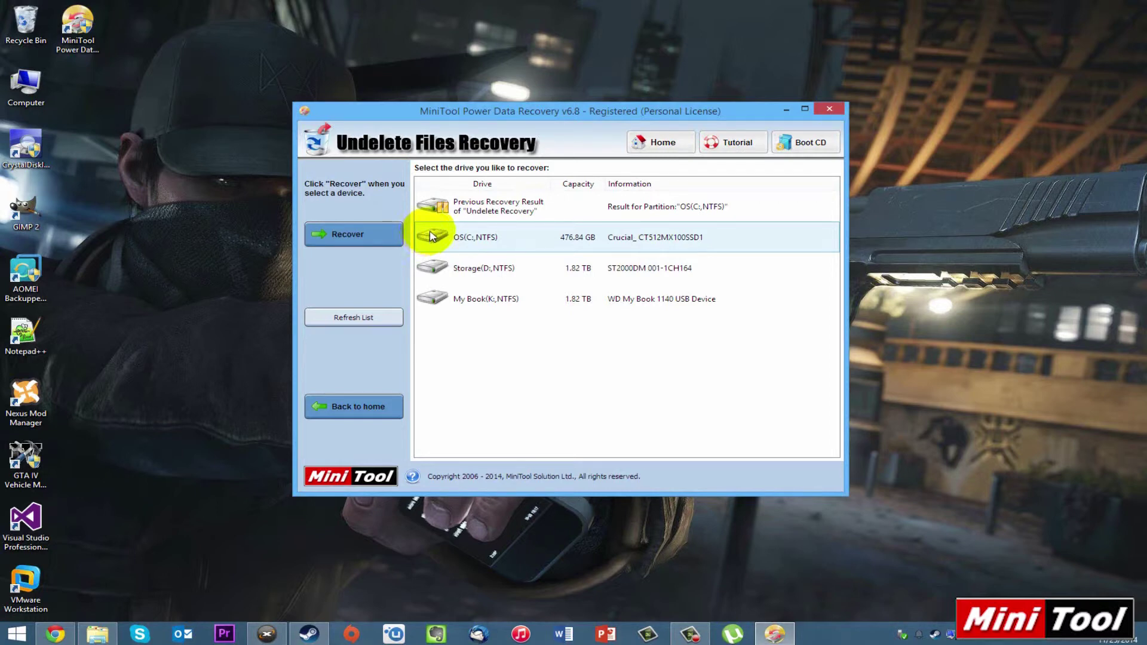
- Return home and enter the CD/DVD Recovery module, briefly backing out and re-entering it
{"action": "left_click", "coordinate": [362, 410]}
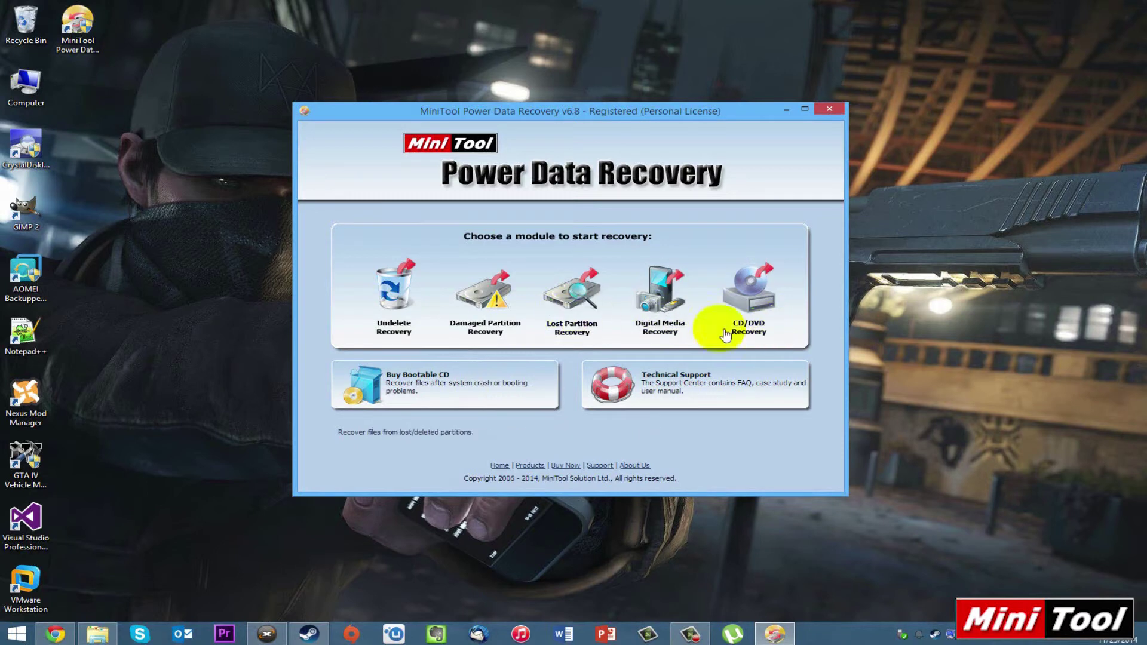
{"action": "left_click", "coordinate": [748, 309]}
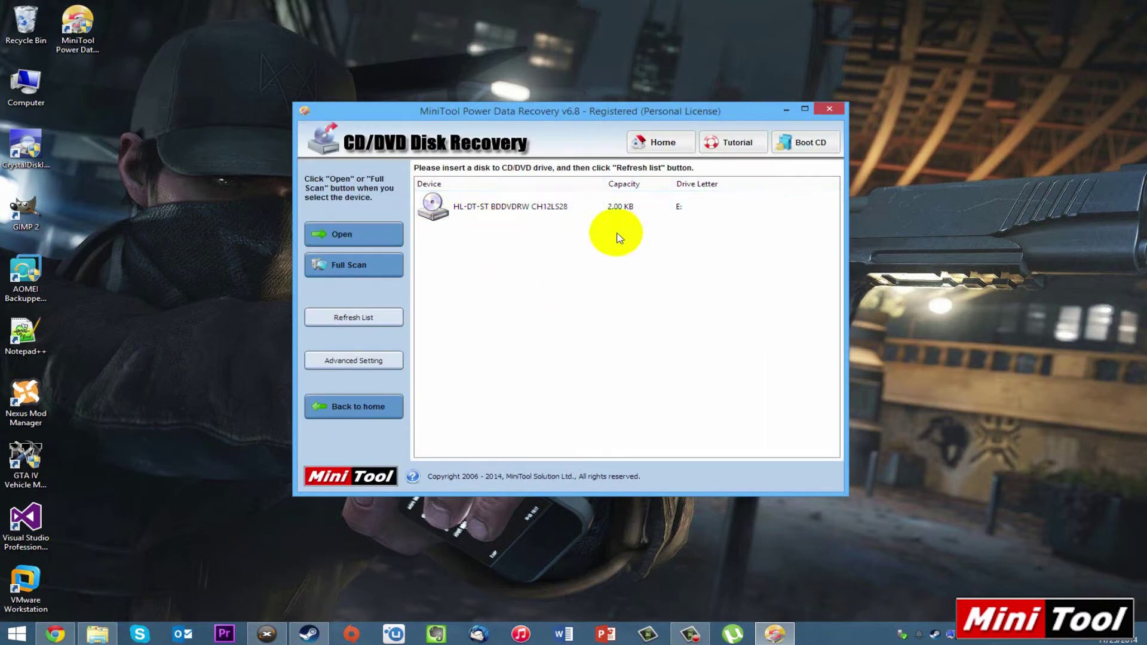
{"action": "left_click", "coordinate": [353, 406]}
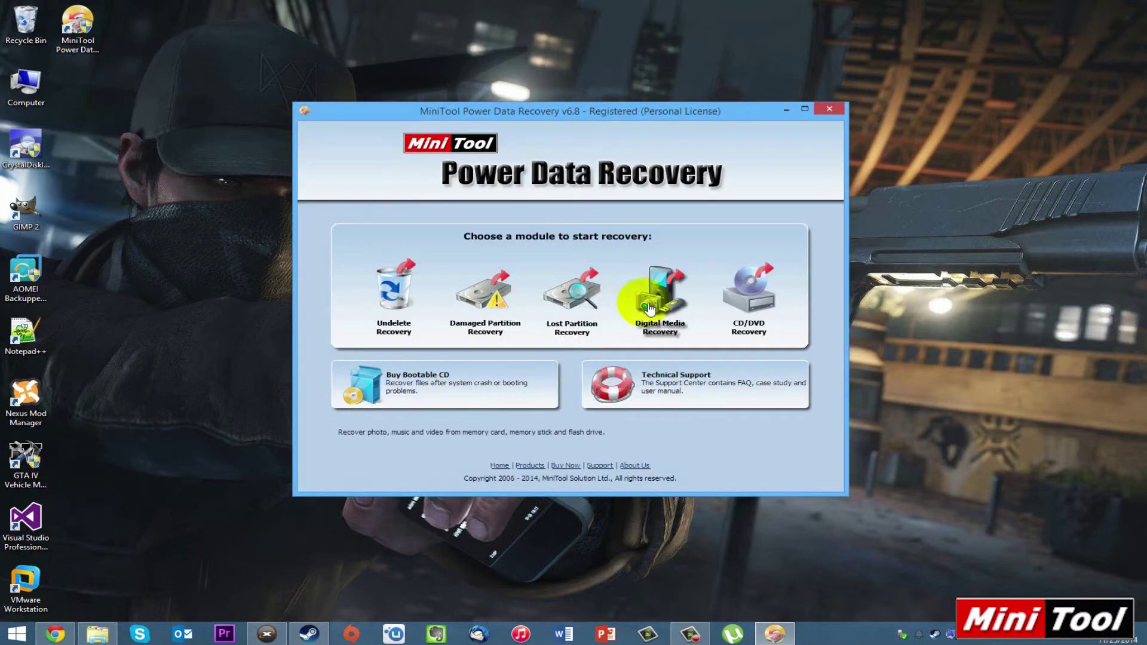
{"action": "left_click", "coordinate": [748, 301]}
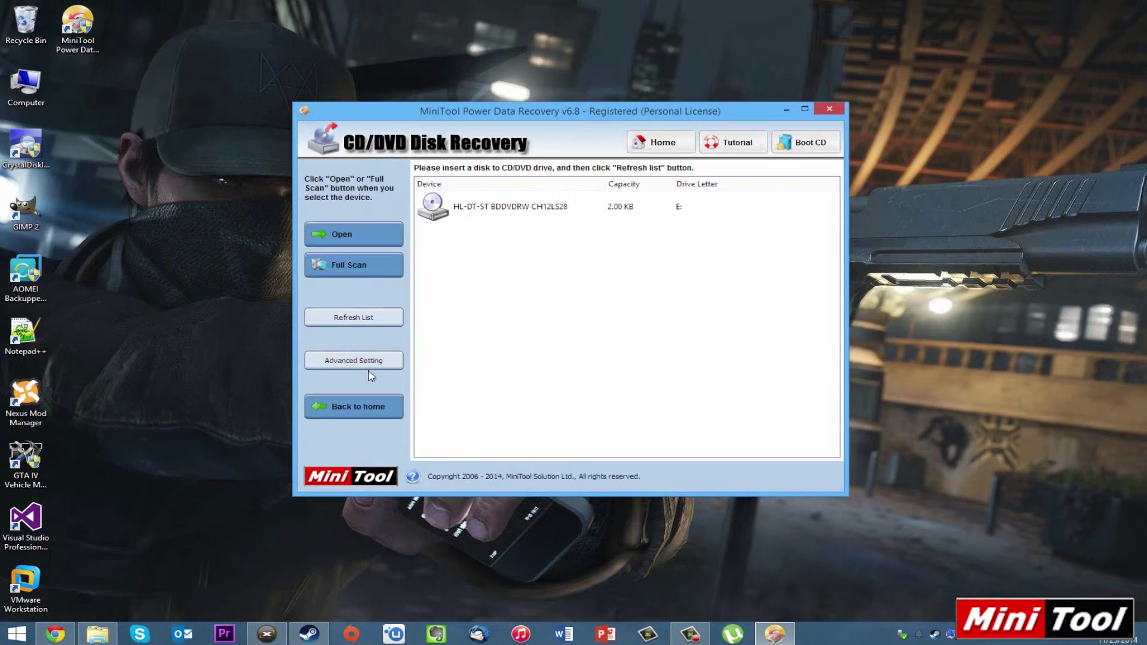
- Review the Advanced Setting file-type options, cancel without changes and go back home
{"action": "left_click", "coordinate": [353, 360]}
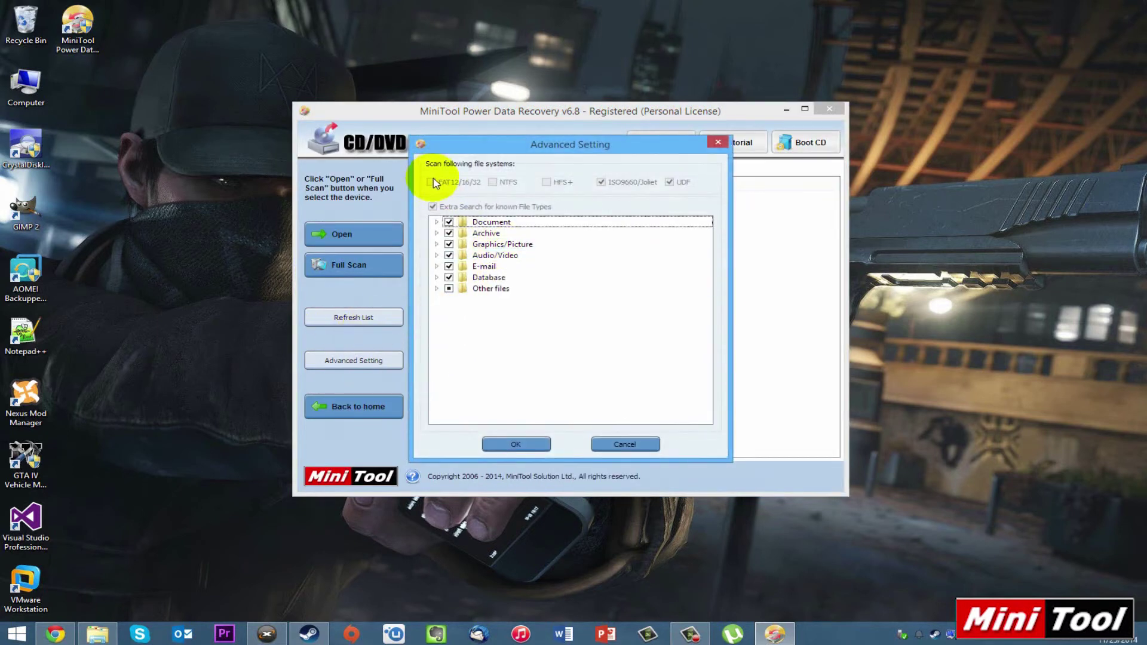
{"action": "left_click", "coordinate": [625, 445]}
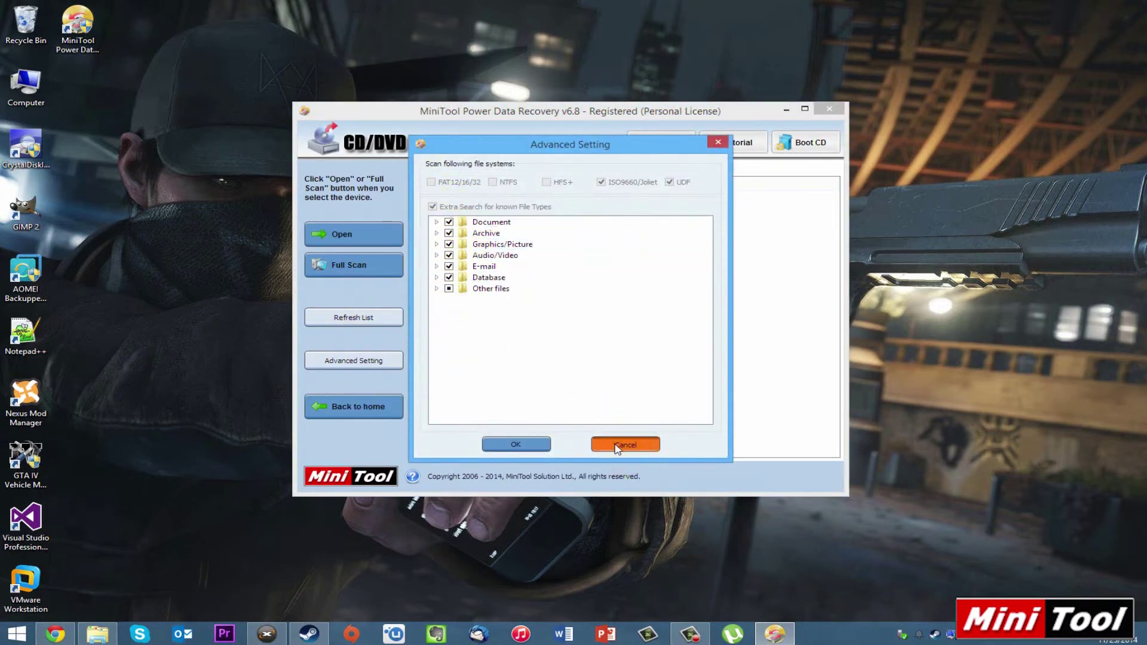
{"action": "left_click", "coordinate": [355, 407]}
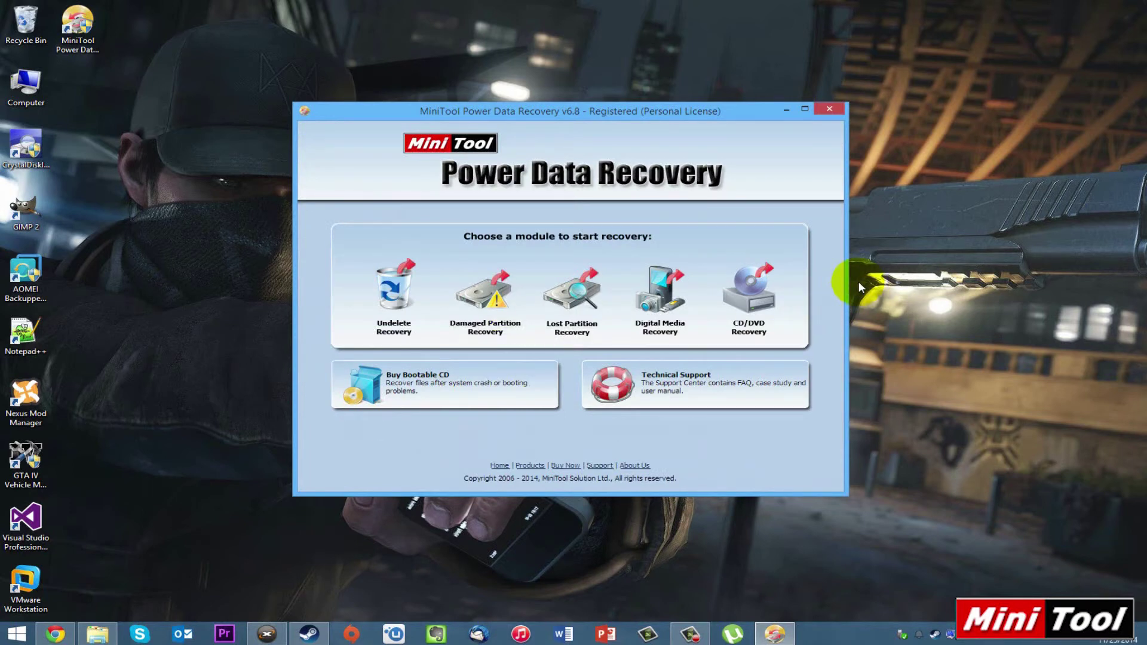